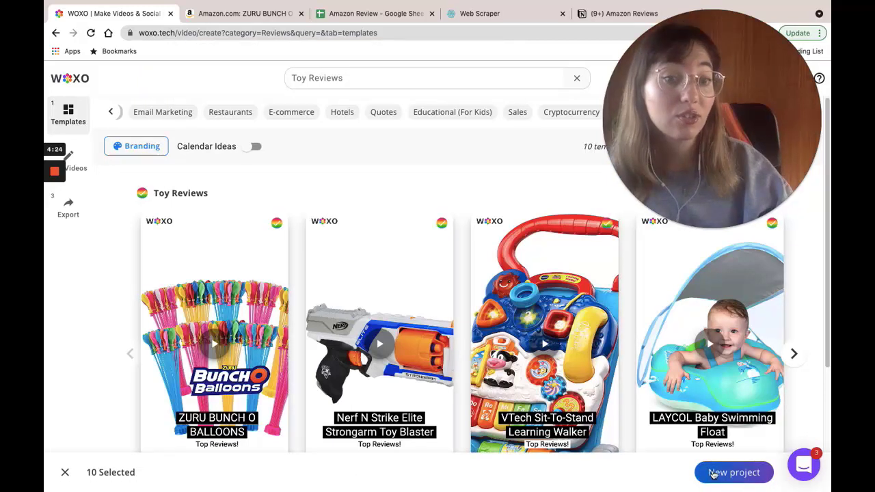
# - Create a new video project from the ten selected Toy Reviews templates
pyautogui.click(713, 473)
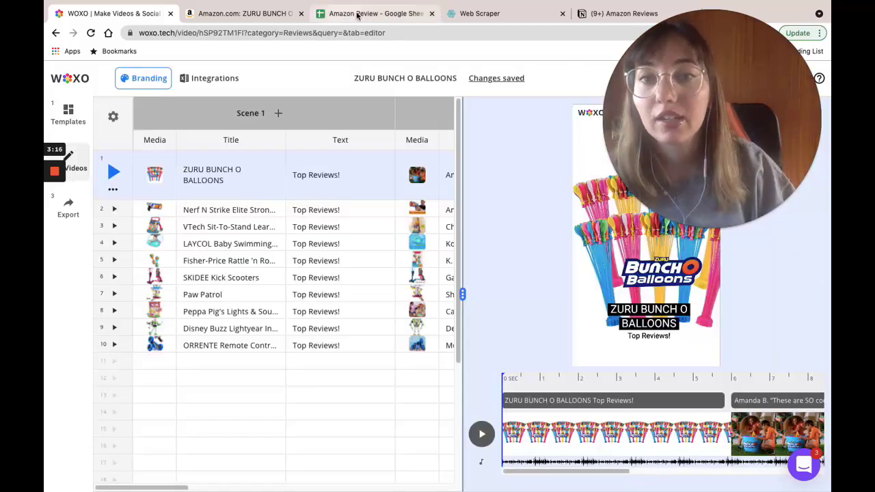
pyautogui.click(356, 14)
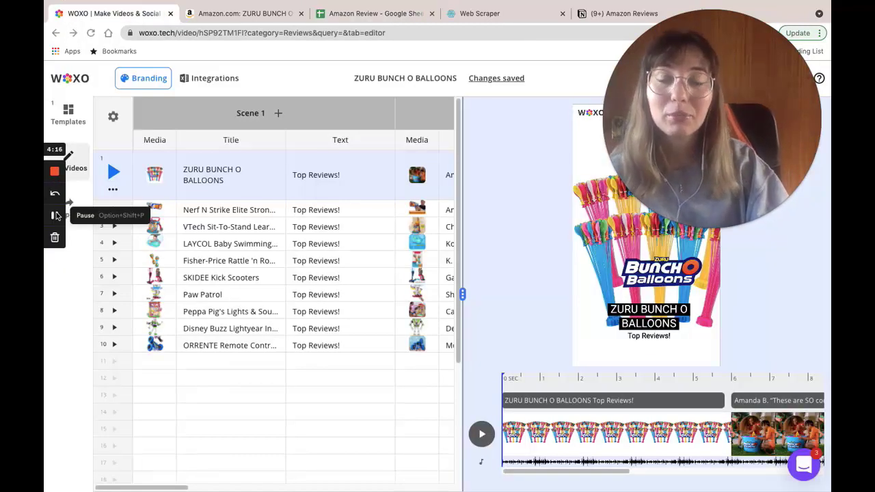
# - Switch to the Amazon product page and open the Web Scraper developer tool on its customer reviews
pyautogui.click(246, 15)
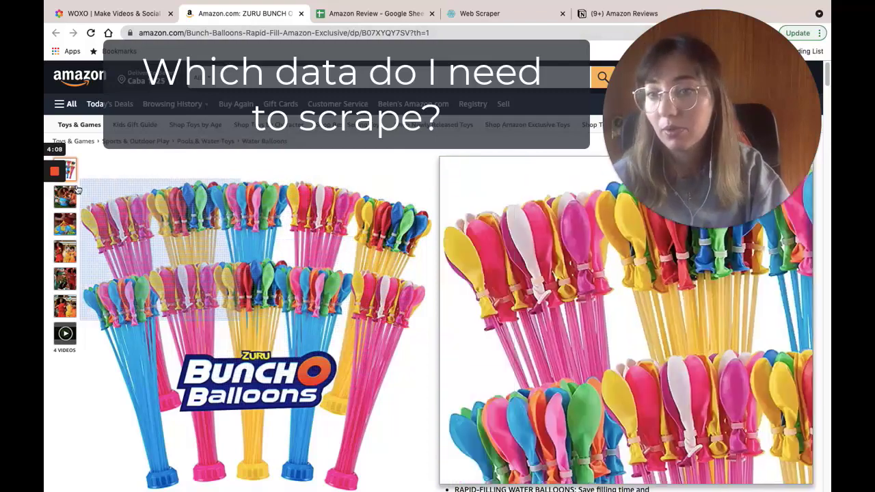
pyautogui.moveTo(67, 204)
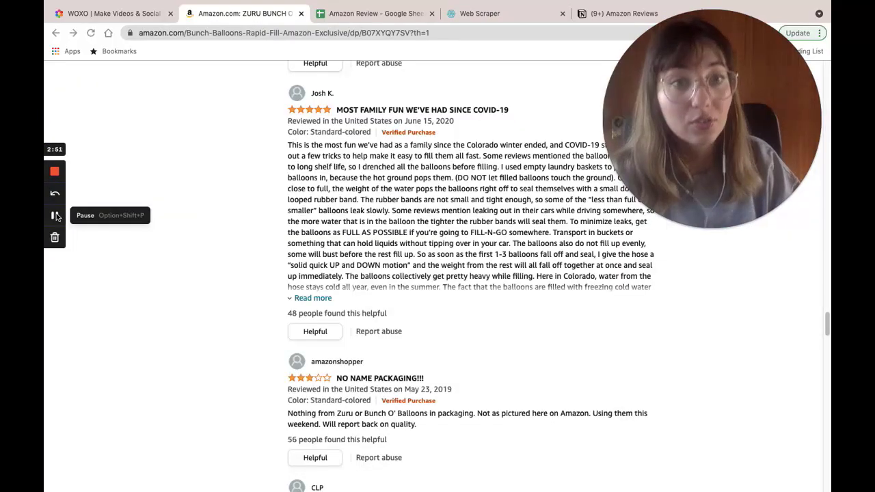
pyautogui.rightClick(369, 195)
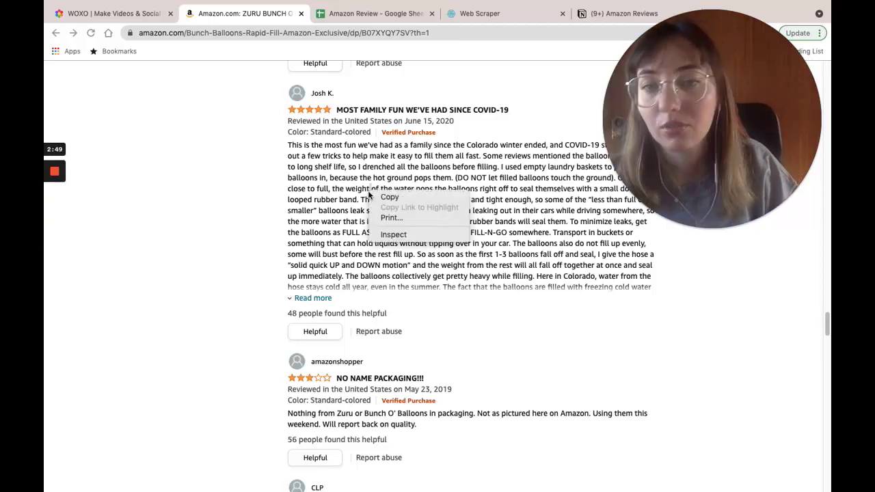
pyautogui.click(384, 236)
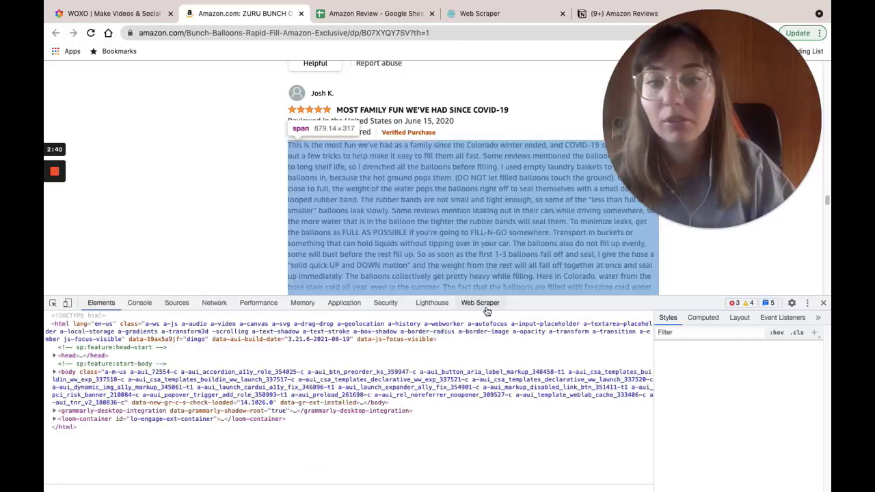
pyautogui.click(482, 303)
# - Start a sitemap import and copy the amazon_reviews_toys sitemap code from the Amazon Reviews page in Notion
pyautogui.click(194, 319)
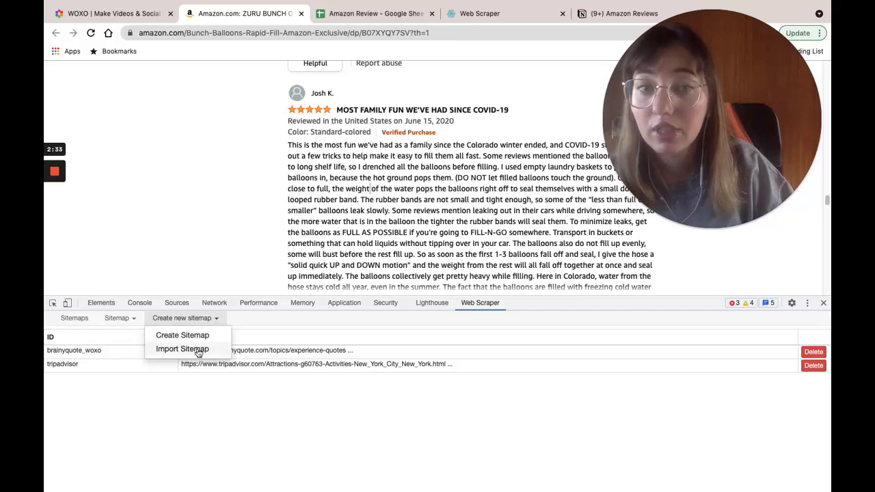
pyautogui.click(198, 350)
pyautogui.click(601, 14)
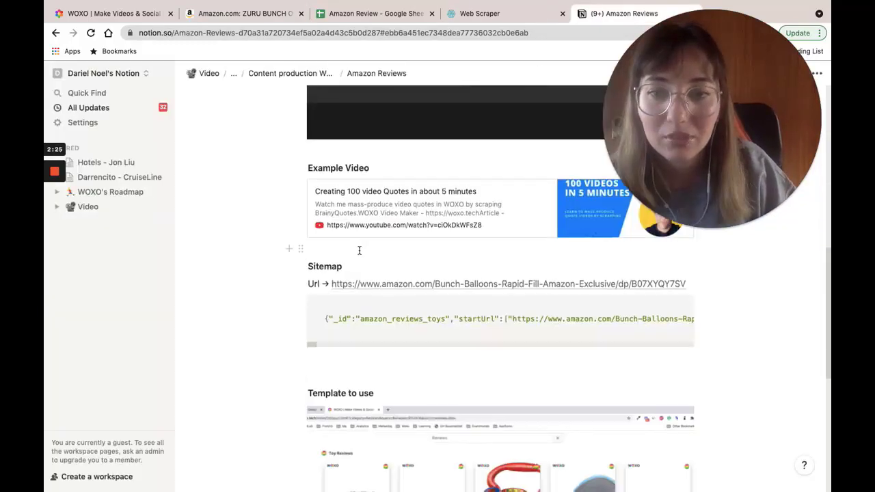
pyautogui.scroll(-6, 635, 321)
pyautogui.scroll(6, 635, 322)
pyautogui.click(637, 324)
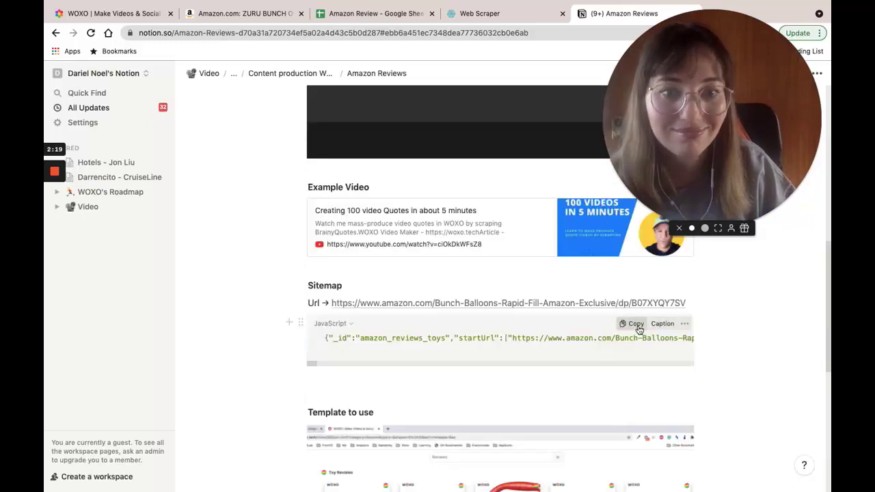
# - Back on the Amazon page, paste the sitemap JSON into the import form, rename the sitemap amazonreview and import it
pyautogui.click(244, 14)
pyautogui.rightClick(114, 334)
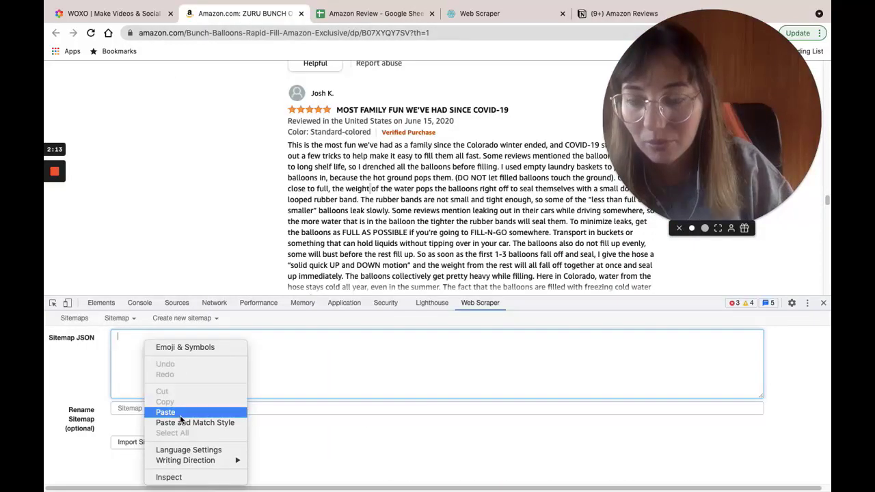
pyautogui.click(137, 406)
pyautogui.click(140, 408)
pyautogui.write('amazonreview')
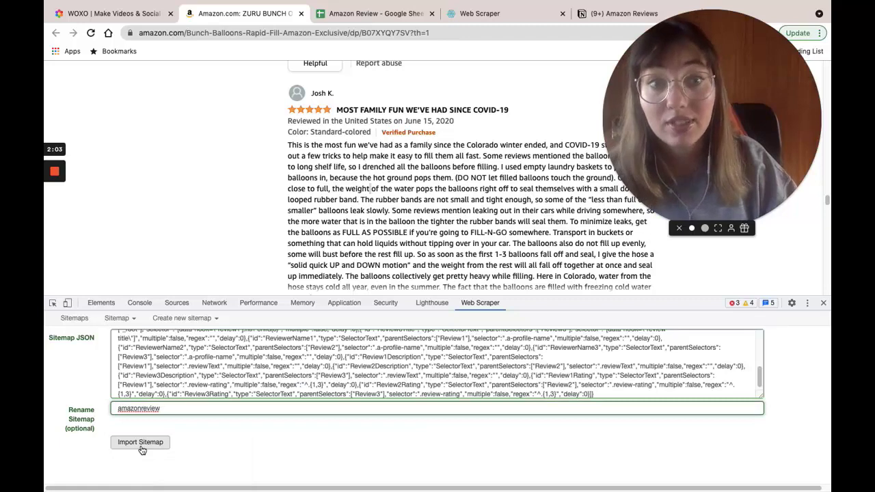
pyautogui.click(140, 442)
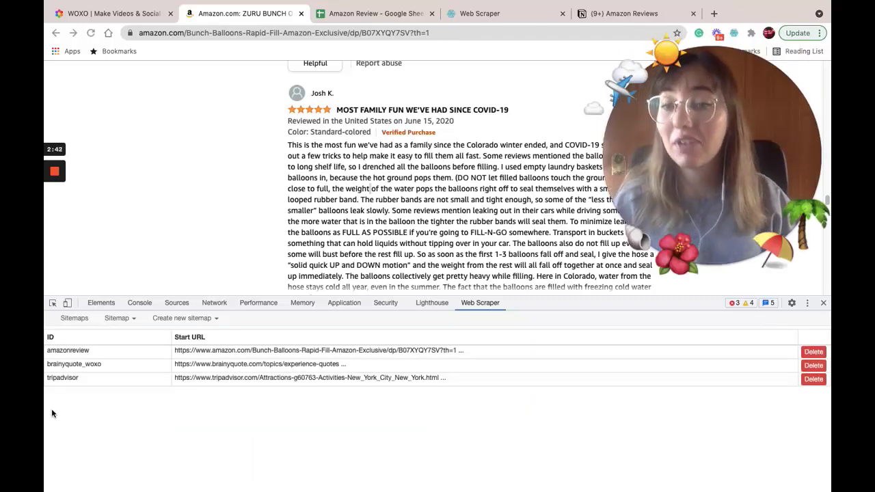
# - Open the amazonreview sitemap and bring up its metadata for editing
pyautogui.click(69, 350)
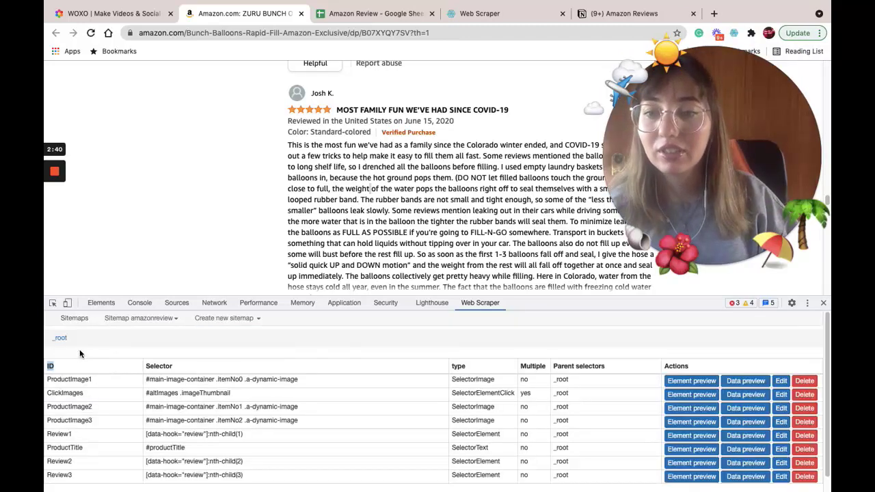
pyautogui.click(140, 318)
pyautogui.click(137, 362)
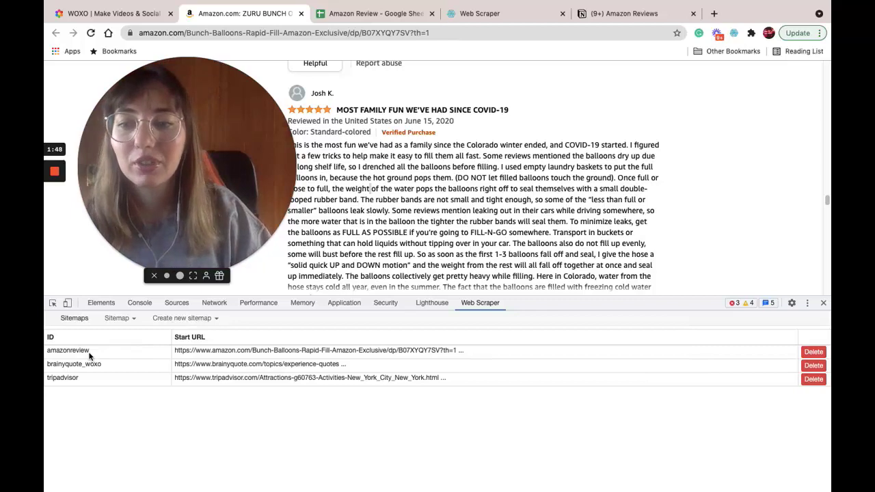
# - Scrape the product pages with the amazonreview sitemap and refresh the scraped data
pyautogui.click(87, 351)
pyautogui.click(141, 318)
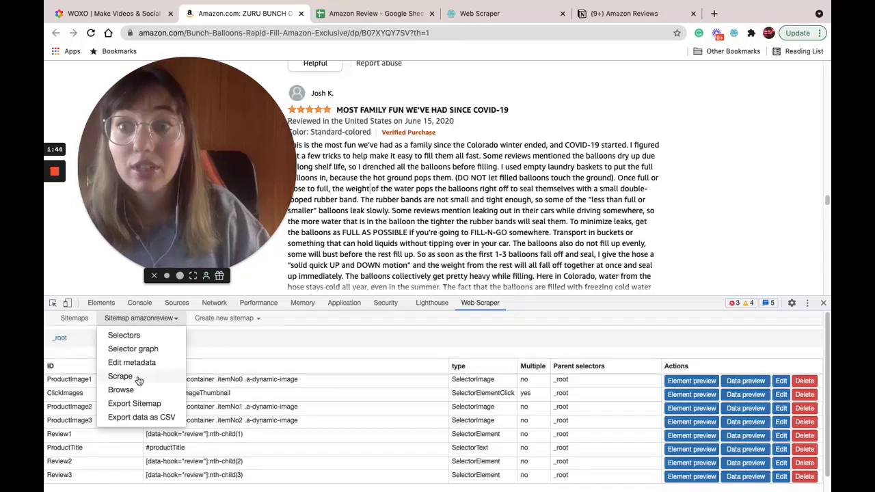
pyautogui.click(120, 376)
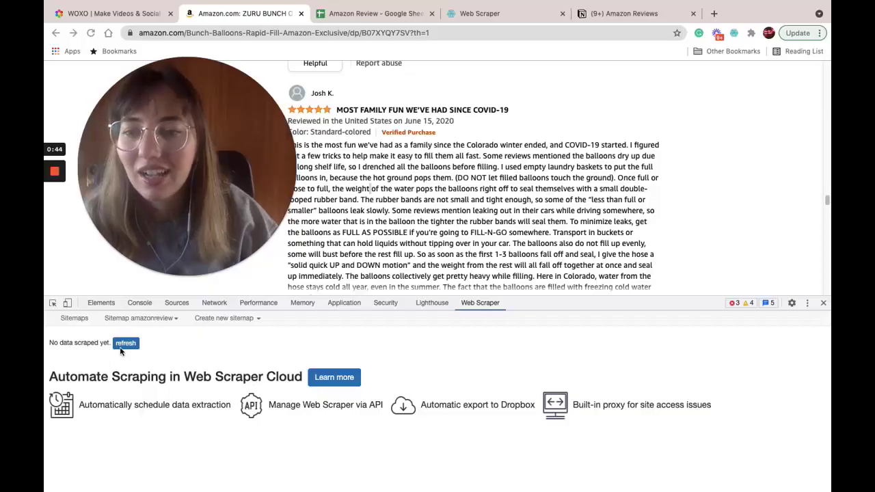
pyautogui.click(125, 344)
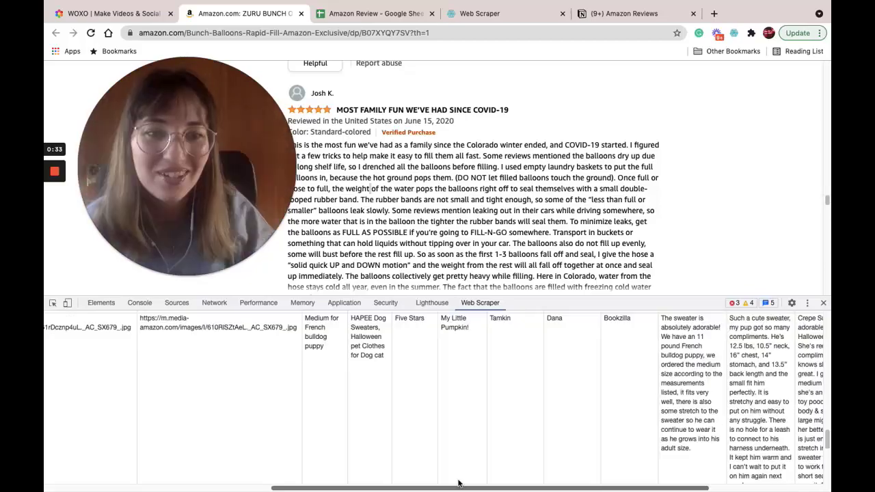
# - Copy the whole scraped data table and paste it into cell A1 of the Raw_Data sheet in the Amazon Review spreadsheet
pyautogui.moveTo(458, 487); pyautogui.dragTo(160, 424)
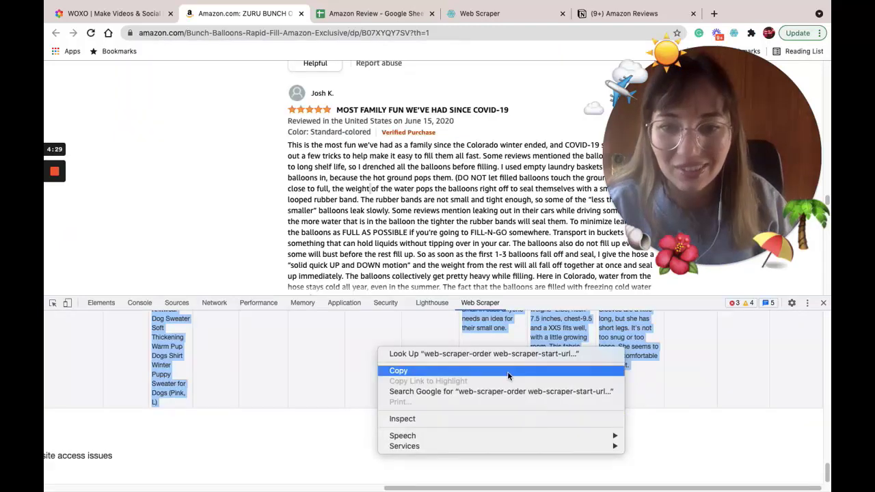
pyautogui.click(507, 371)
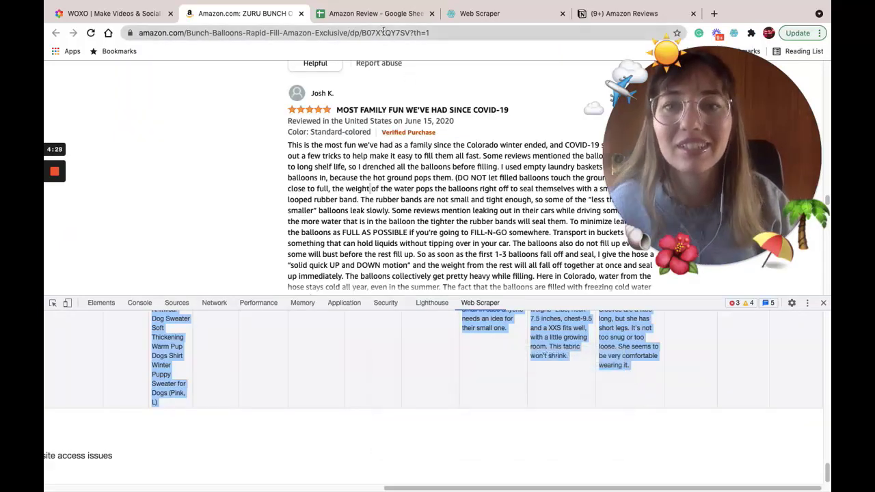
pyautogui.click(378, 13)
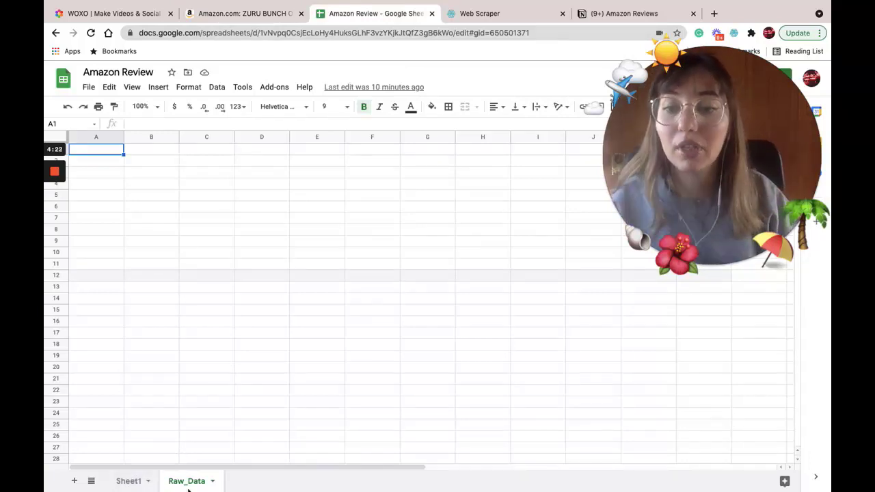
pyautogui.rightClick(94, 151)
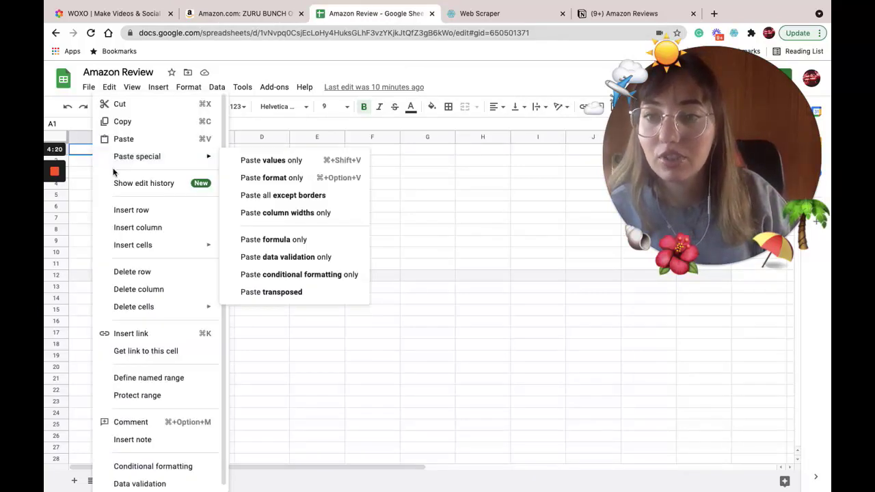
pyautogui.click(121, 141)
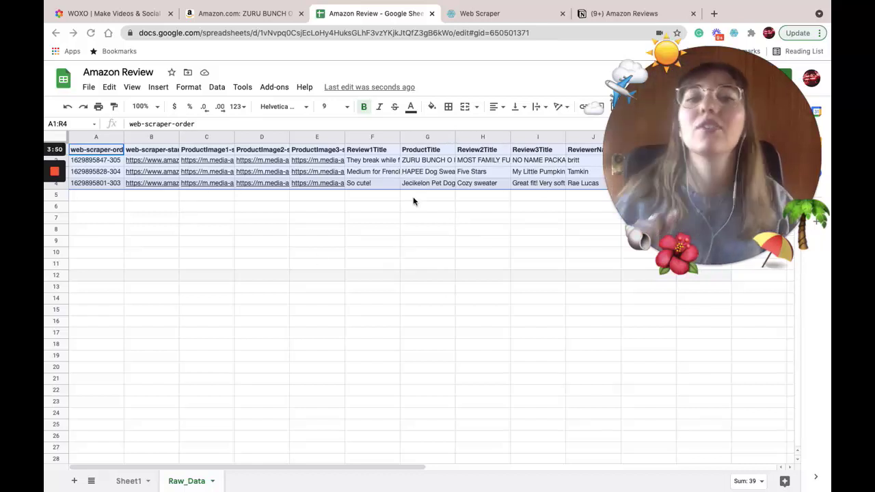
# - In Sheet1, enter =Raw_Data!C2 in cell A2 to fill Media 1 with the first product image link
pyautogui.click(130, 482)
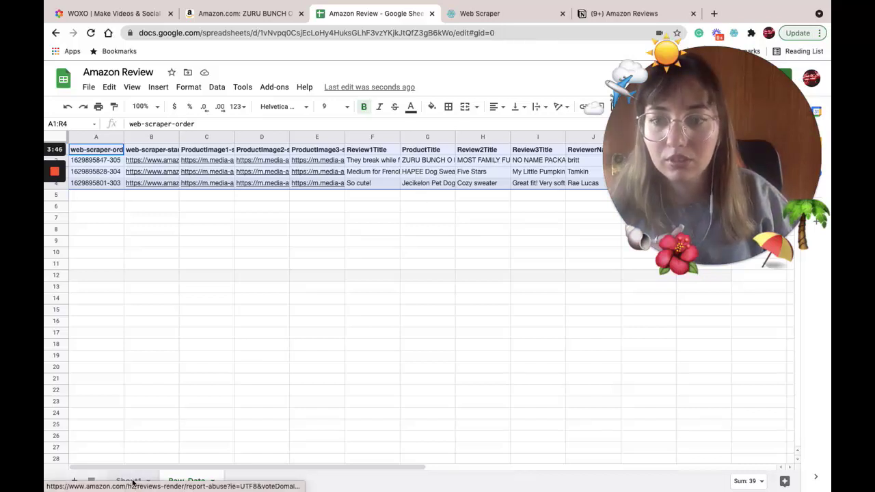
pyautogui.click(94, 164)
pyautogui.write('=')
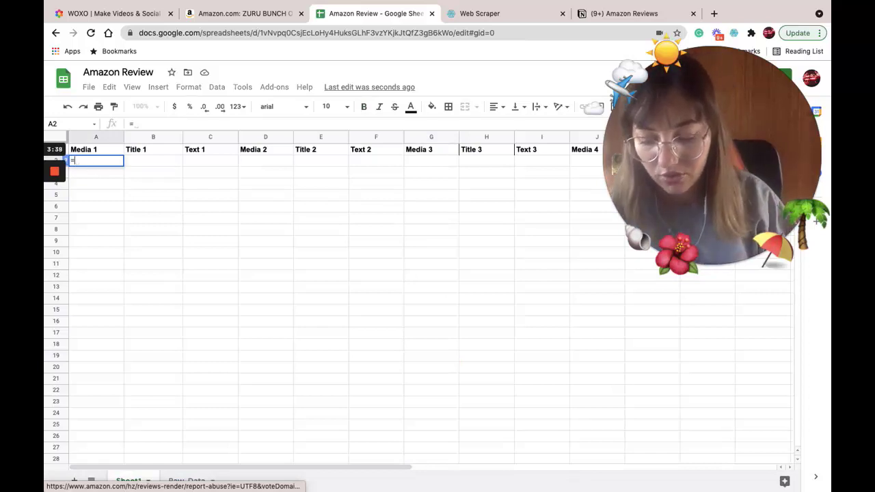
pyautogui.write('Raw_Dat')
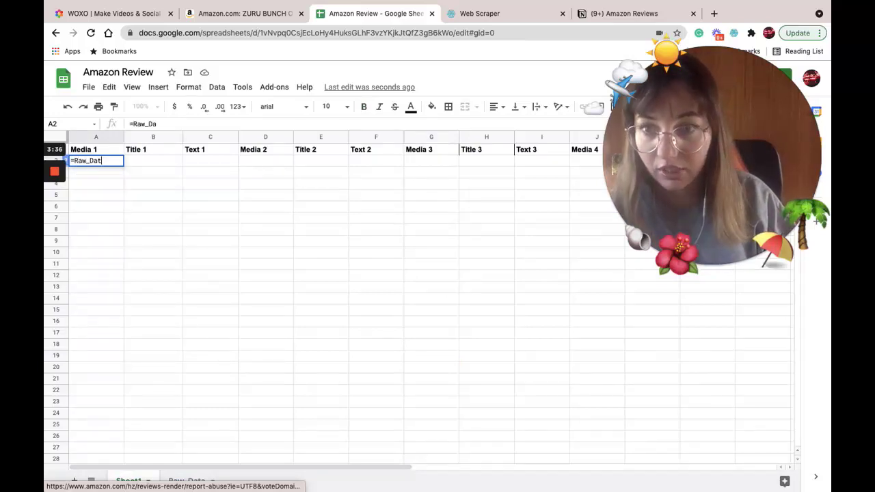
pyautogui.write('a!E2')
pyautogui.press('Return')
# - Enter =Raw_Data!G2 in cell B2 to fill Title 1 with the product title
pyautogui.click(171, 163)
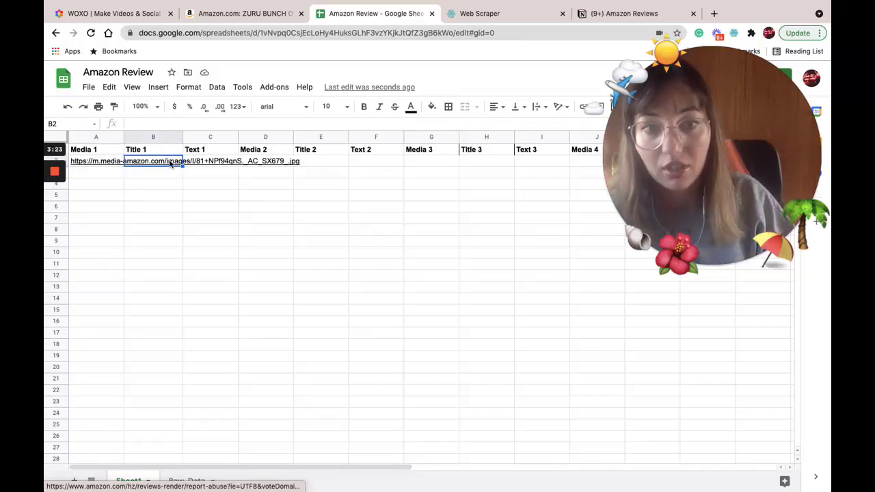
pyautogui.write('=Raw_Data!')
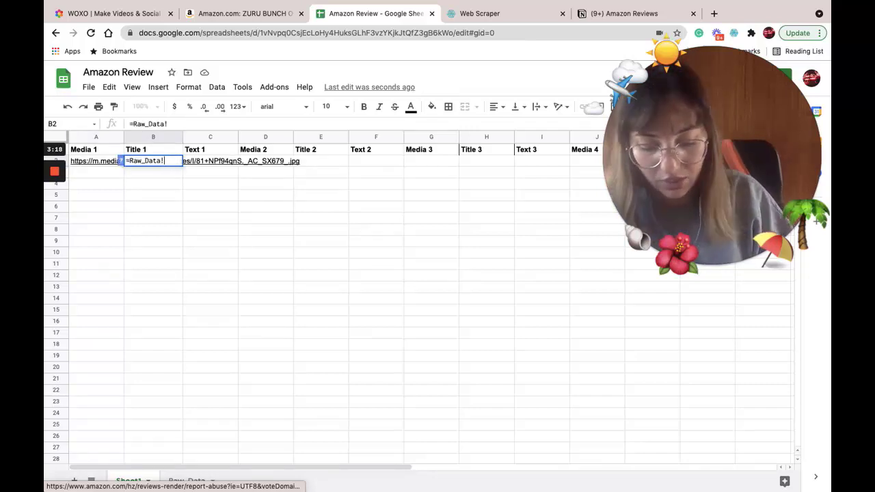
pyautogui.write('G2')
pyautogui.press('Return')
# - Extend the Media 1 and Title 1 formulas in A2:B2 down to row 4
pyautogui.click(167, 162)
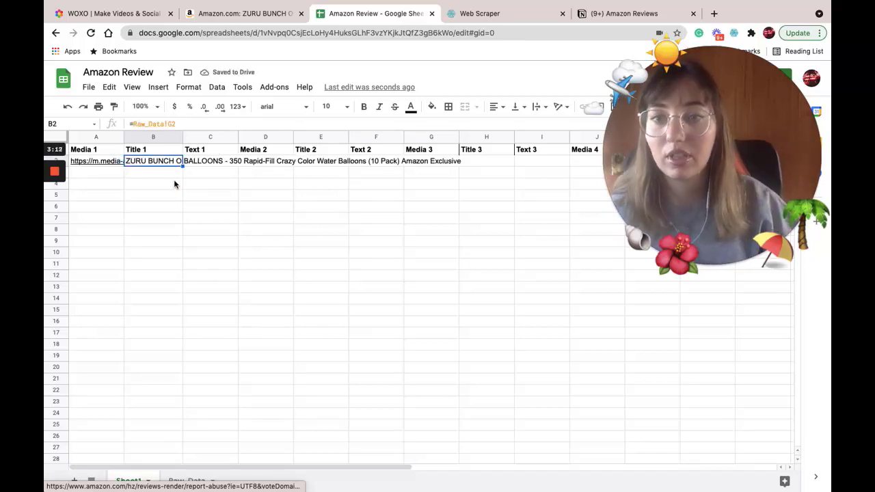
pyautogui.hotkey('shift', 'Left')
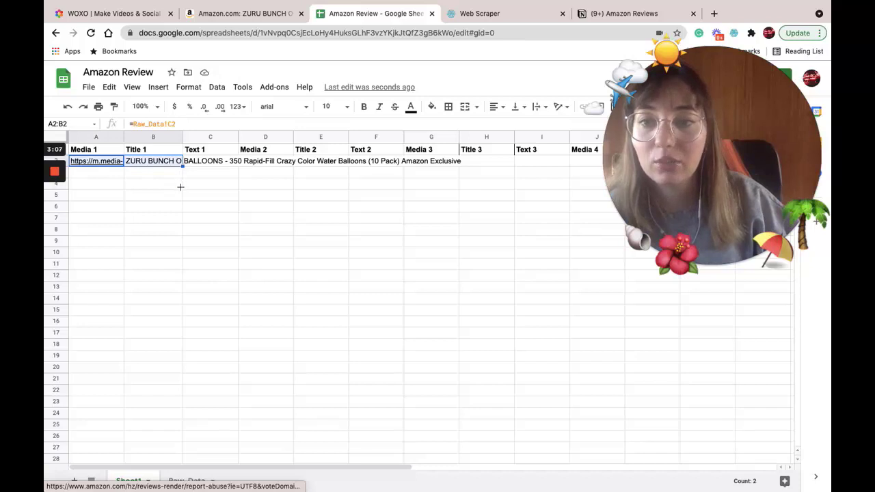
pyautogui.moveTo(181, 187); pyautogui.dragTo(182, 186)
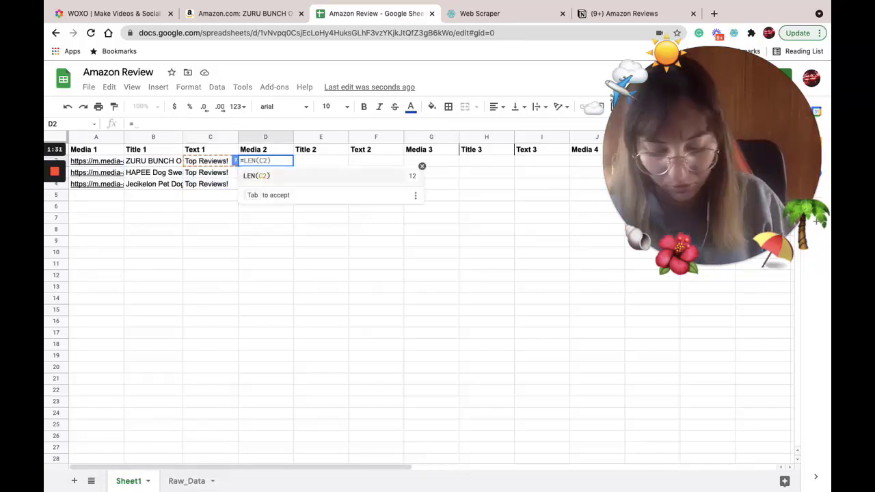
# - In row 2, reference Raw_Data for the Media 2 image and Text 2 review text, and set Title 2 to =Raw_Data!J2
pyautogui.write('ata')
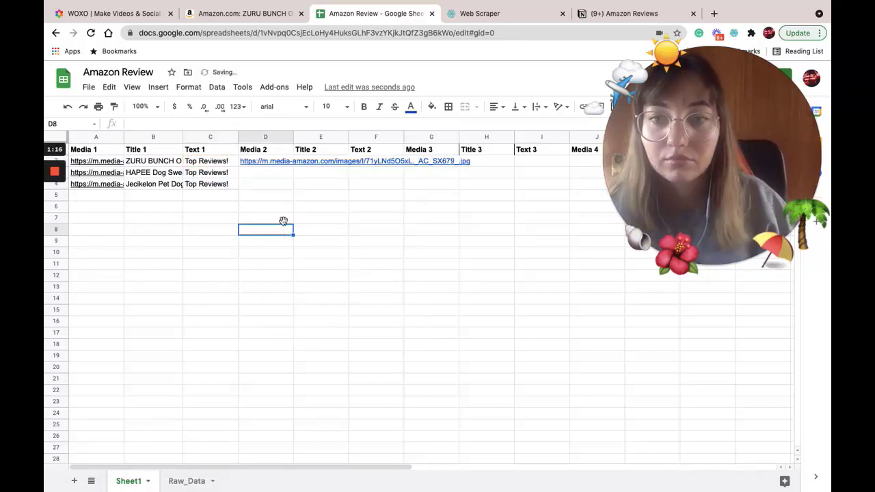
pyautogui.click(303, 161)
pyautogui.write('Raw_Data!J2')
pyautogui.press('Return')
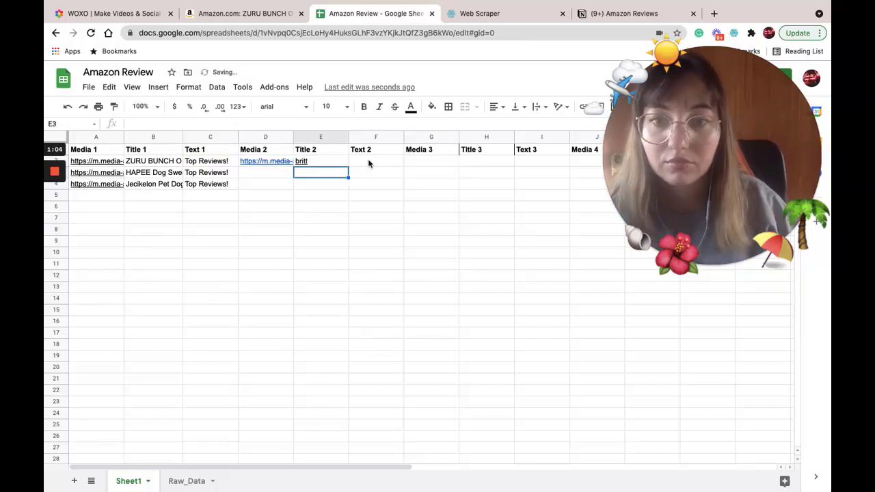
pyautogui.click(368, 160)
pyautogui.write('=Raw_Data!C2')
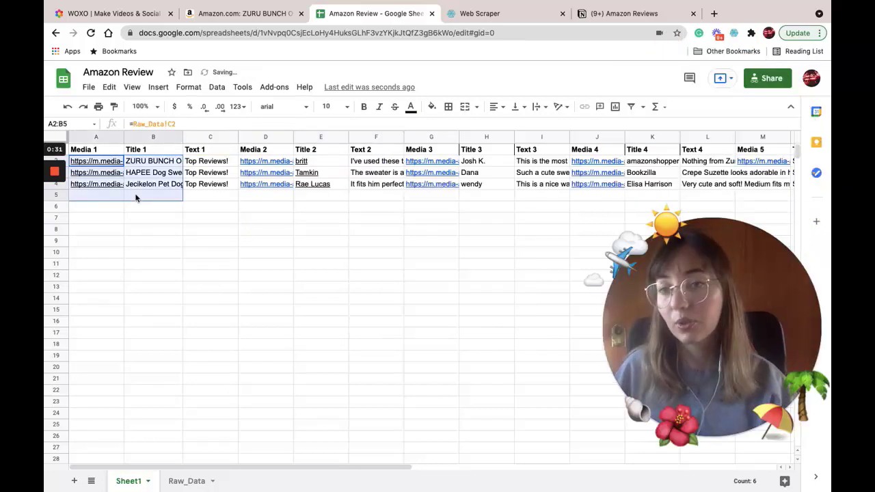
# - Review the filled rows in Sheet1 across the remaining media, title, text, brand and font columns
pyautogui.click(219, 217)
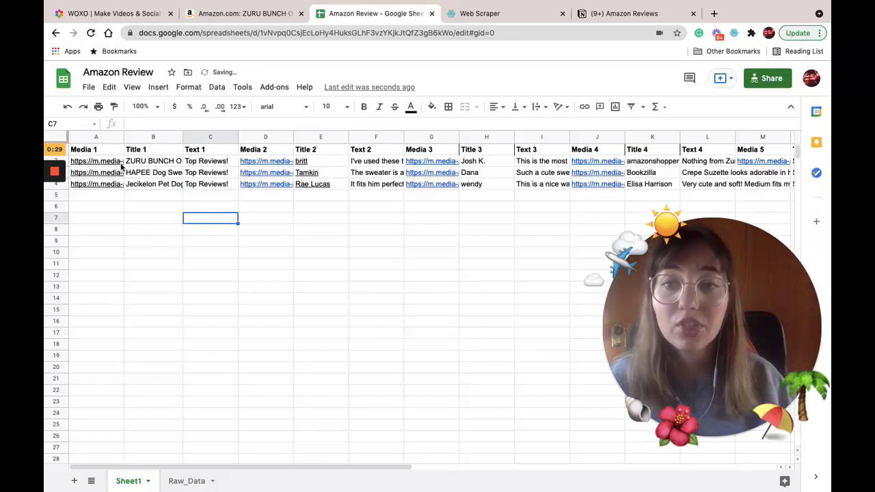
pyautogui.moveTo(303, 469); pyautogui.dragTo(519, 456)
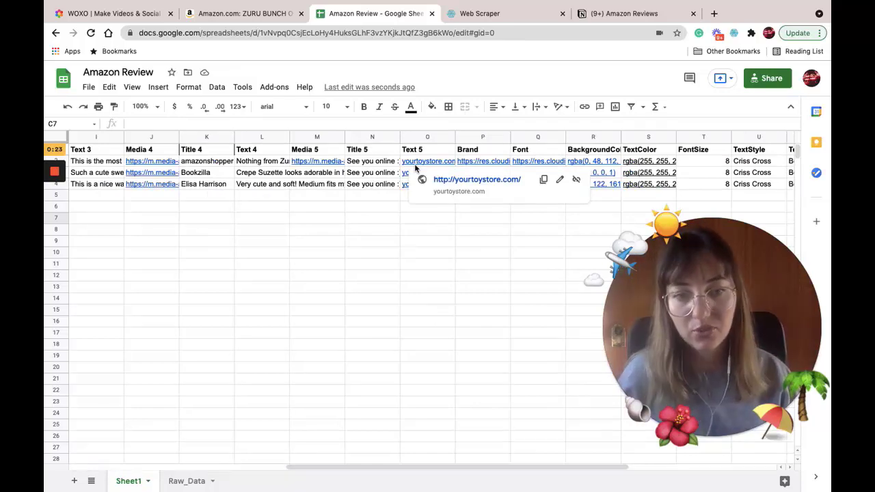
# - Copy the URL of the Amazon Review spreadsheet with Sheet1 open
pyautogui.moveTo(313, 468); pyautogui.dragTo(103, 468)
pyautogui.rightClick(286, 33)
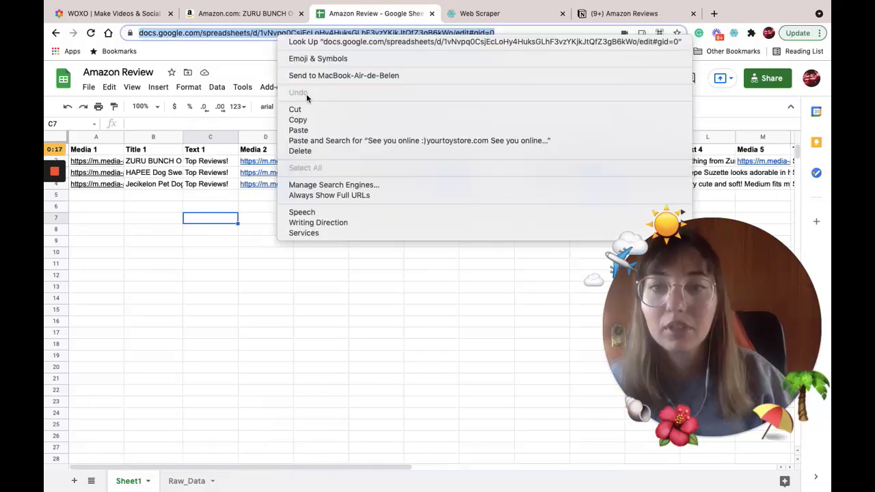
pyautogui.click(307, 119)
# - Switch to WOXO and pull the review spreadsheet into the video project using its copied Google Sheet URL
pyautogui.click(118, 17)
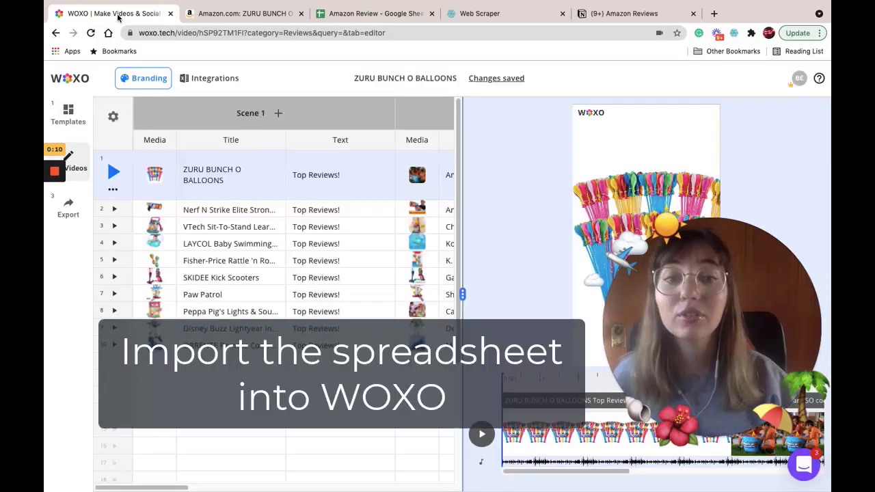
pyautogui.click(215, 80)
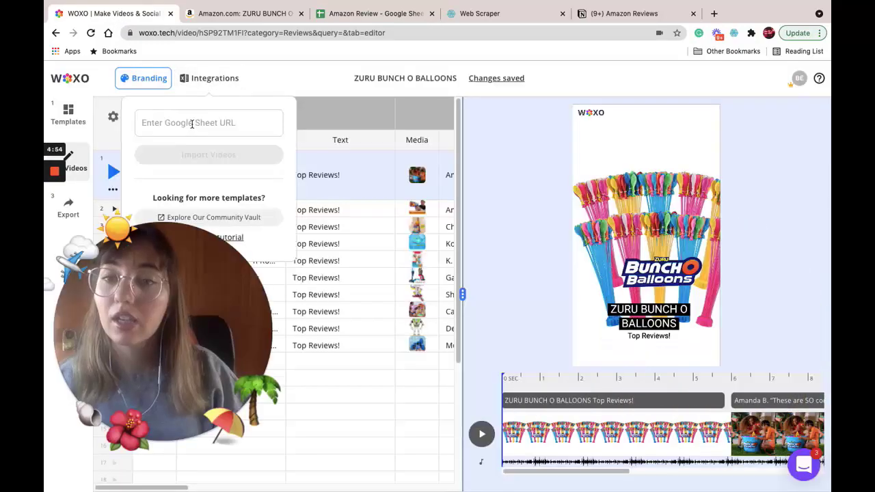
pyautogui.rightClick(193, 123)
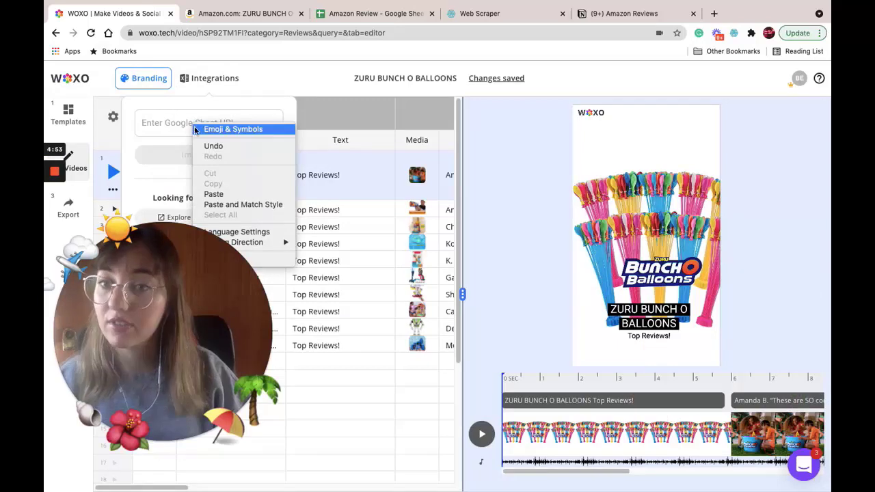
pyautogui.click(219, 196)
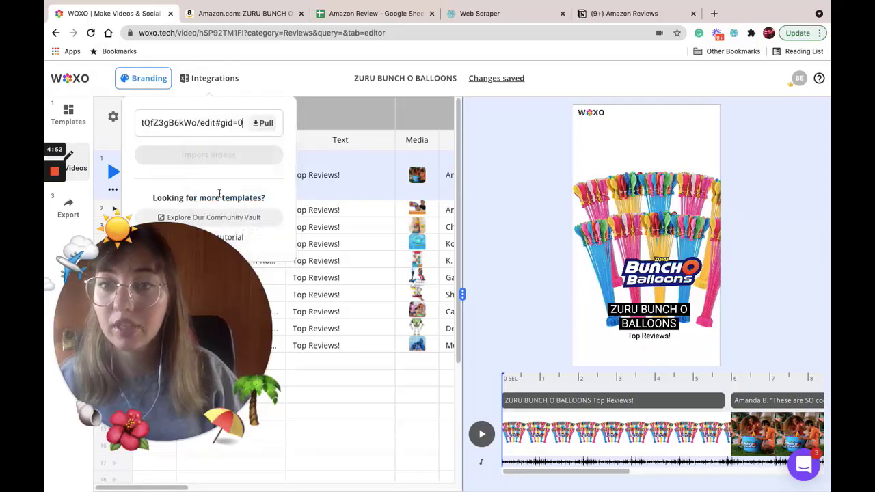
pyautogui.click(264, 124)
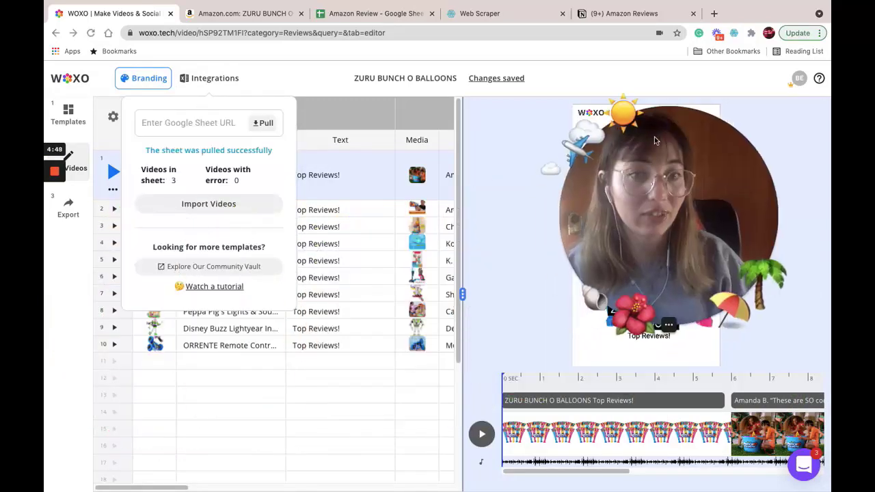
# - Import the videos from the pulled sheet into the project and return to the video table
pyautogui.moveTo(654, 140); pyautogui.dragTo(699, 251)
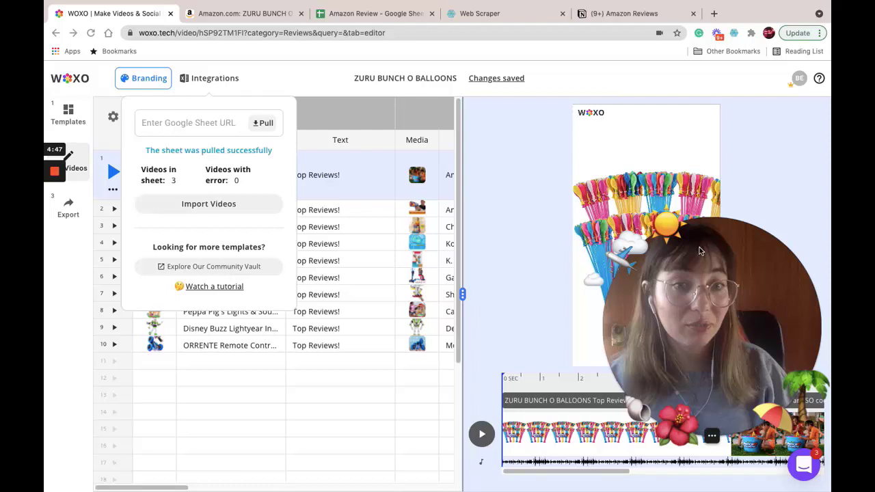
pyautogui.click(192, 205)
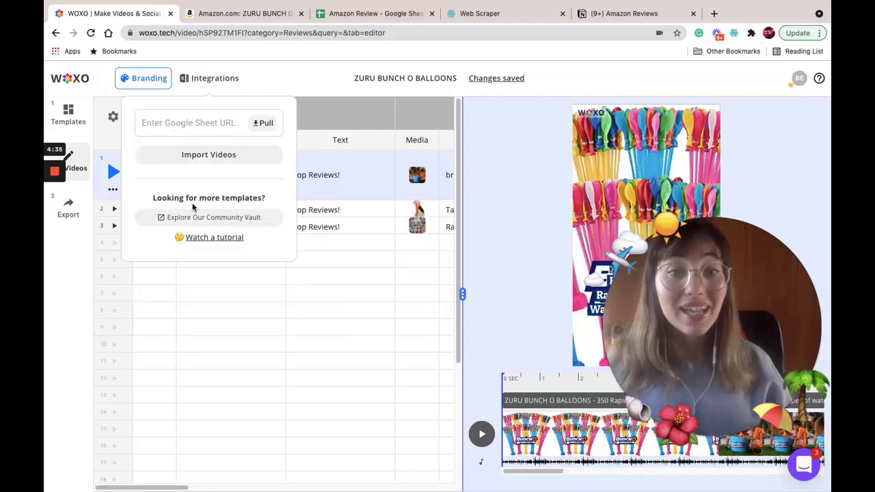
pyautogui.click(194, 296)
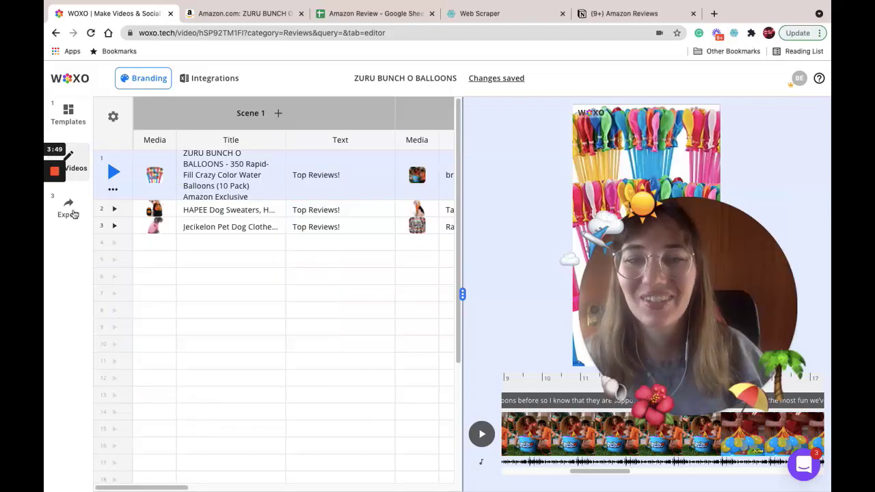
# - Play the ZURU BUNCH O BALLOONS video from the Amazon Reviews folder in Finder, and build all three native videos in WOXO
pyautogui.click(74, 214)
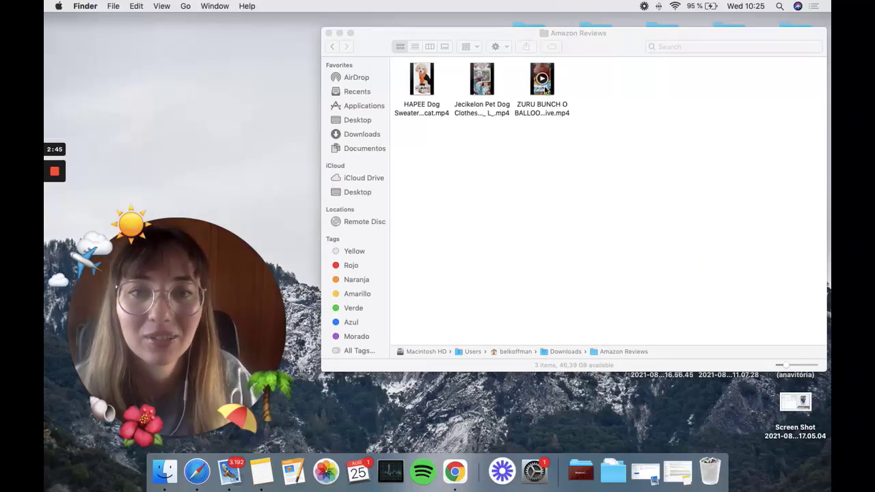
pyautogui.doubleClick(542, 81)
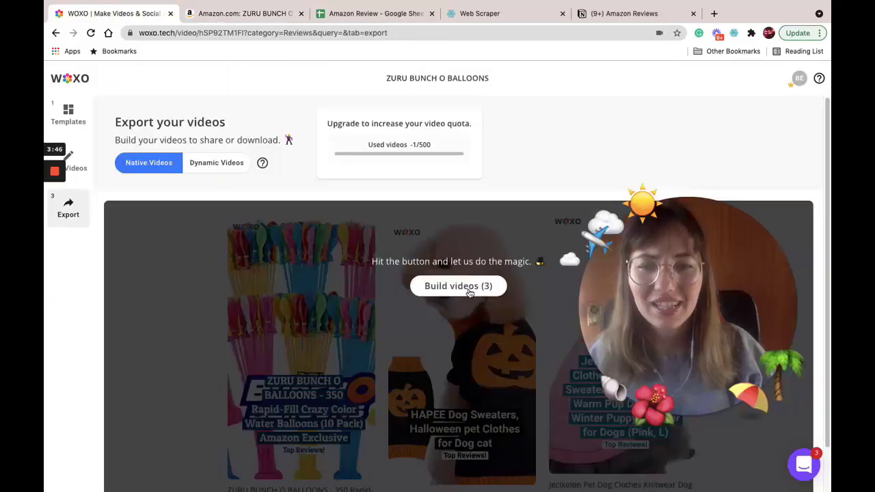
pyautogui.click(458, 285)
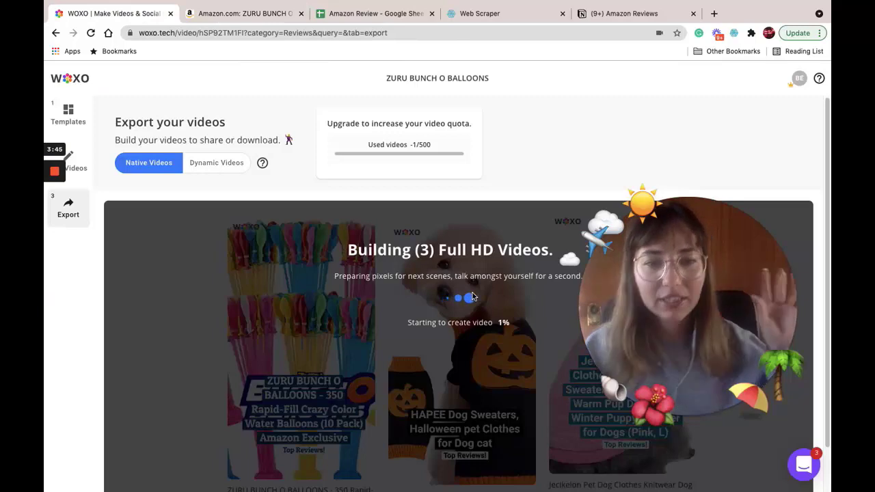